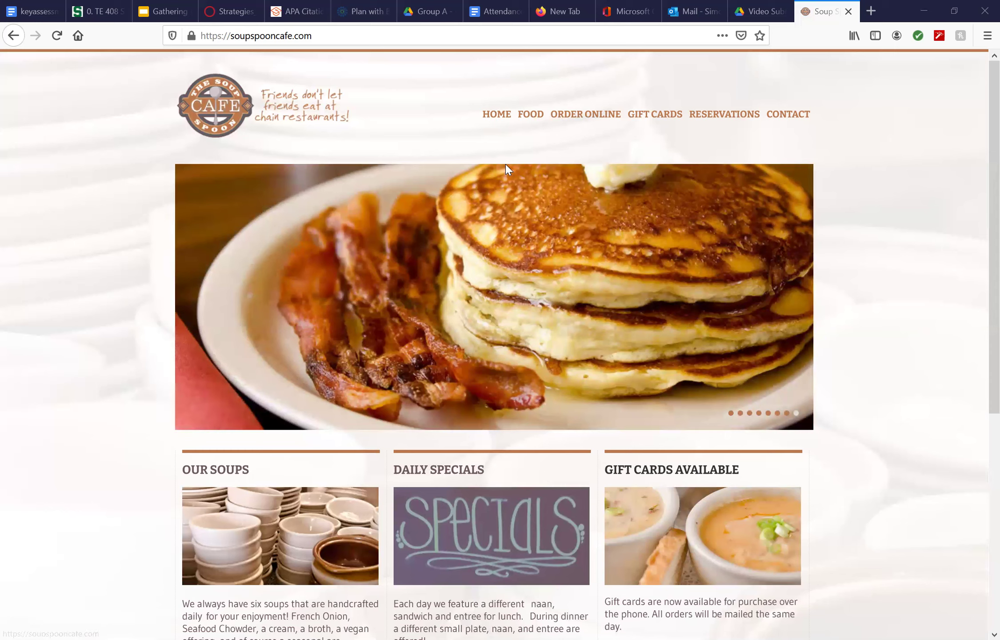
# Open the cafe's contact page and scroll through the map, hours and contact form.
pyautogui.moveTo(531, 126)
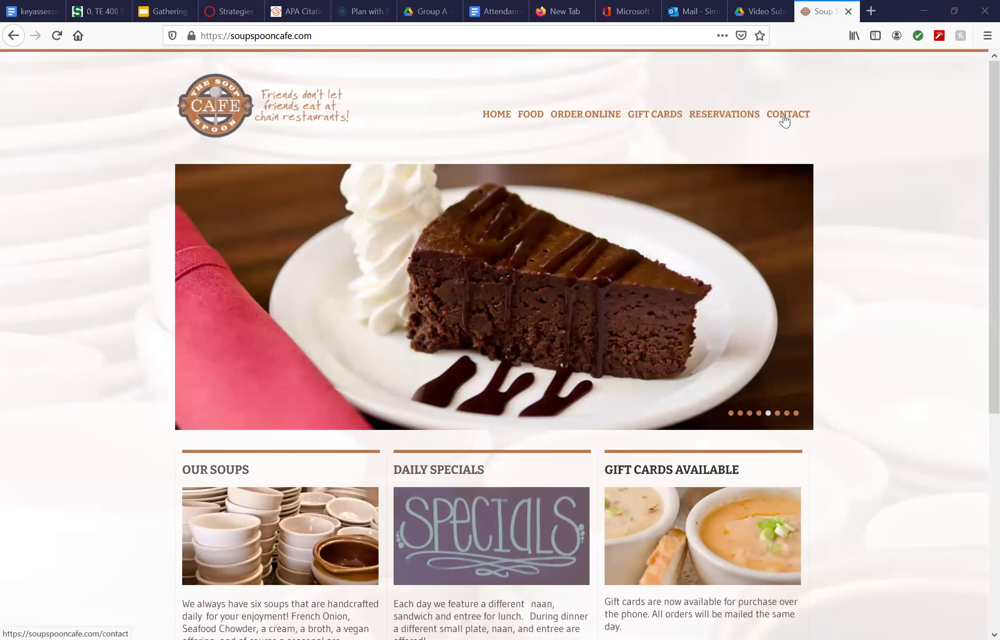
pyautogui.click(784, 120)
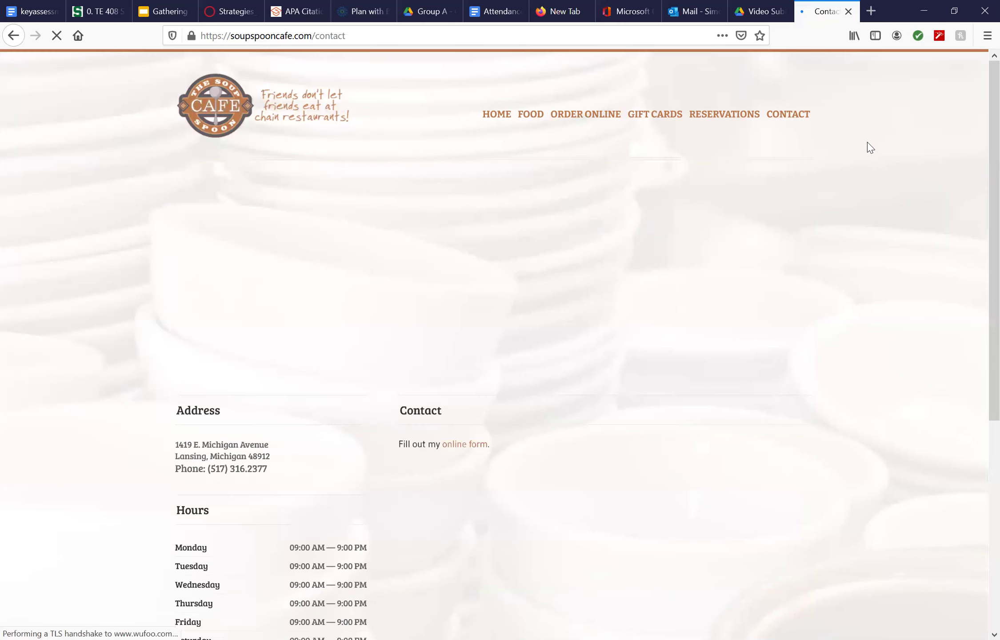
pyautogui.scroll(-2, 982, 298)
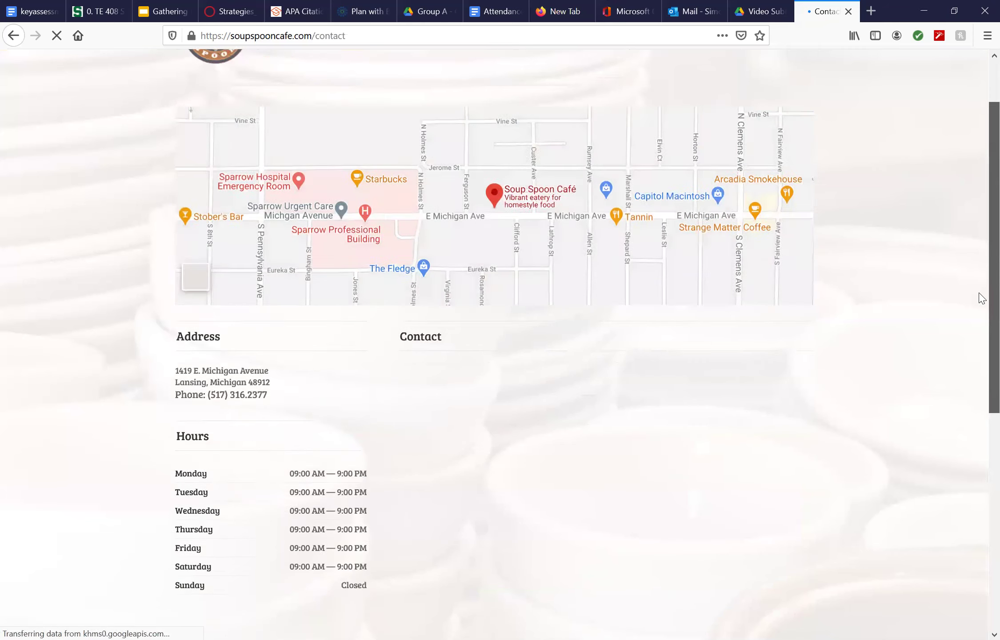
pyautogui.scroll(-2, 982, 297)
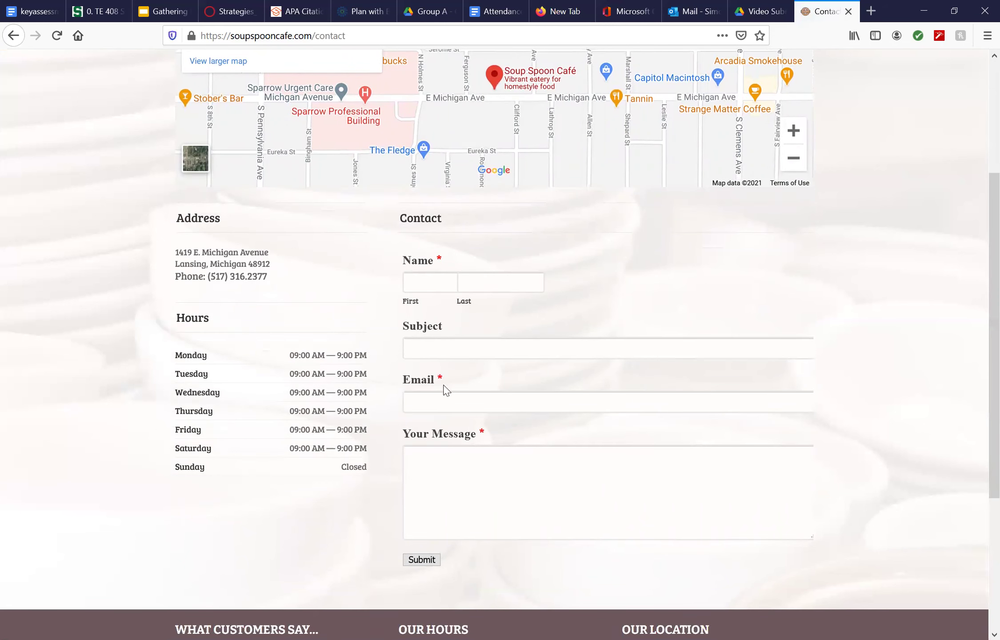
pyautogui.scroll(-1, 982, 294)
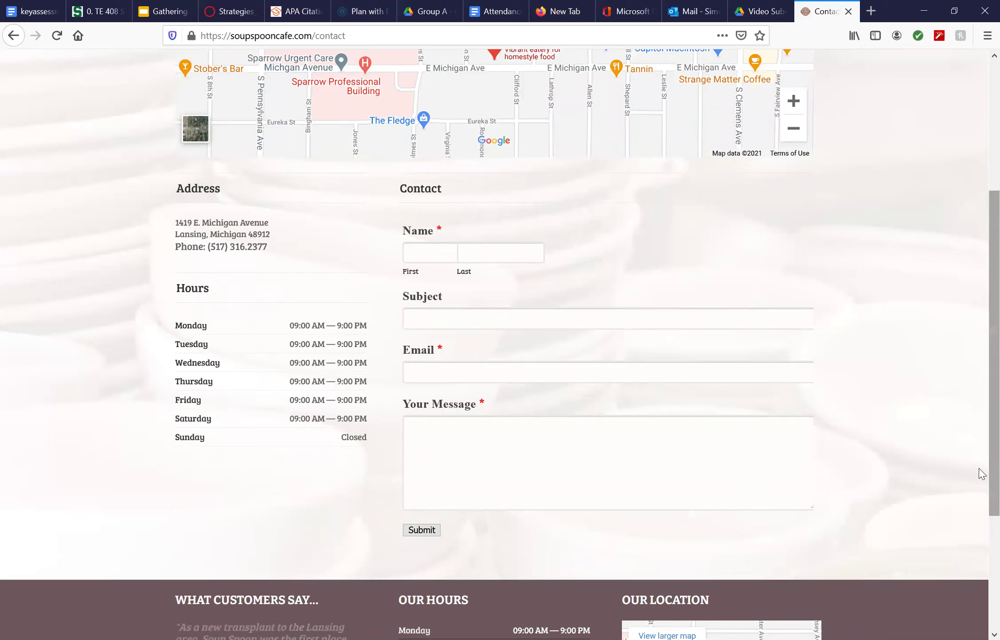
pyautogui.scroll(5, 980, 445)
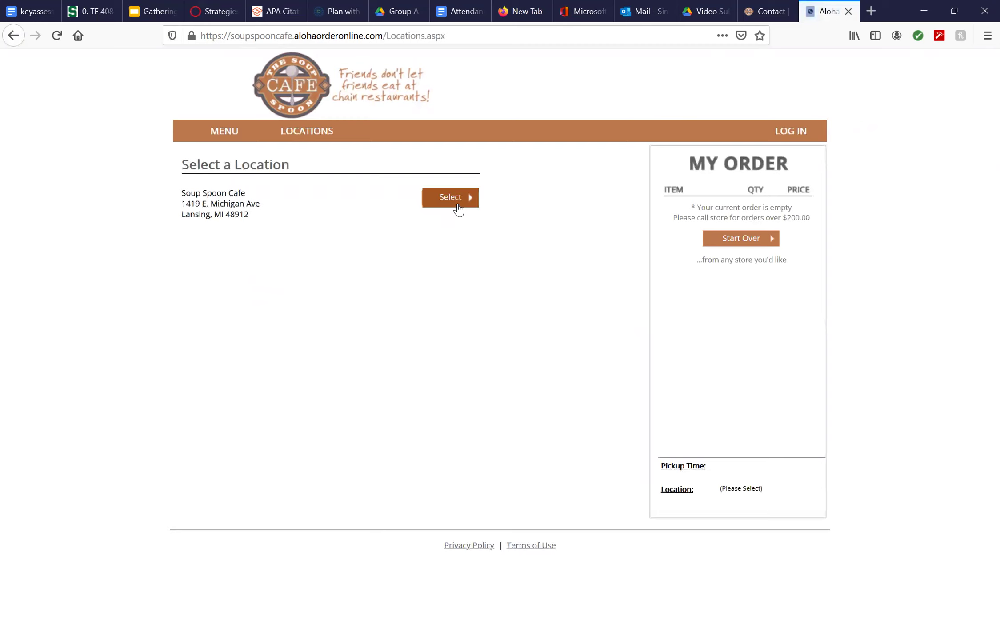
# Select Soup Spoon Cafe on E. Michigan Ave as the pickup location.
pyautogui.click(459, 210)
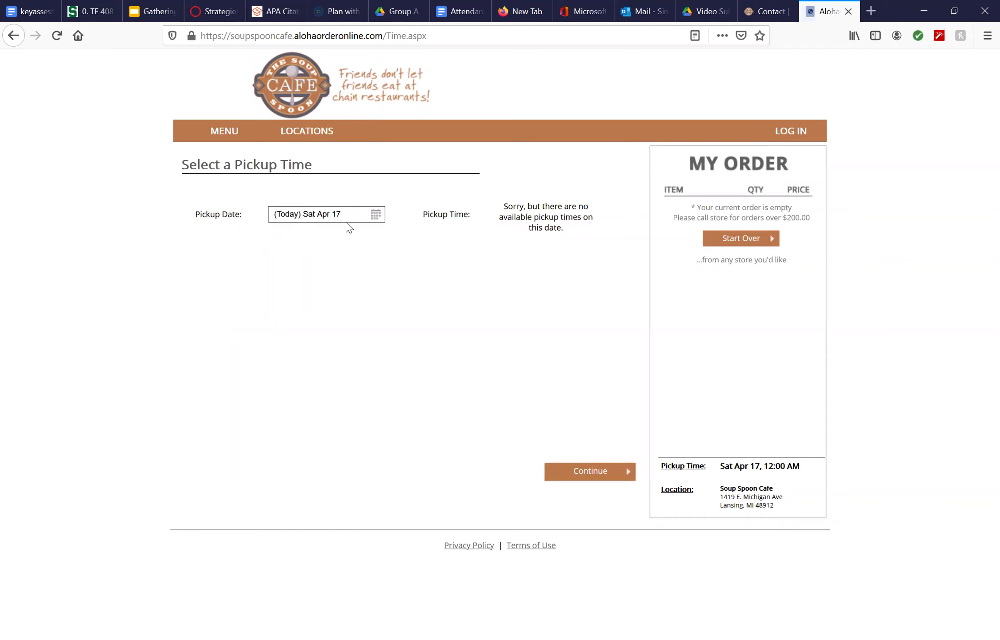
# Set the pickup date to Tuesday, April 20 using the calendar.
pyautogui.click(376, 223)
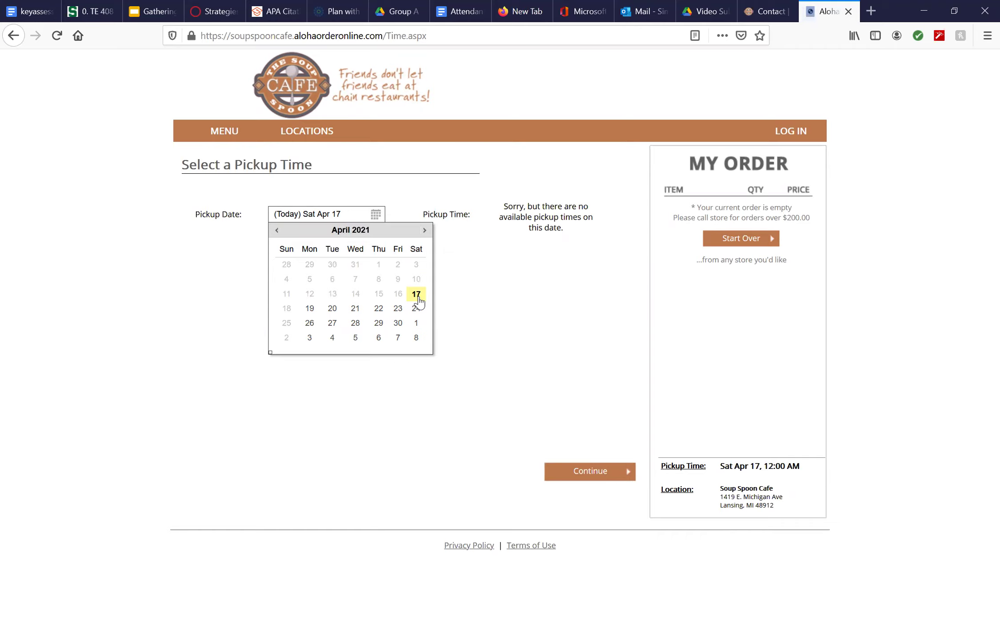
pyautogui.click(334, 311)
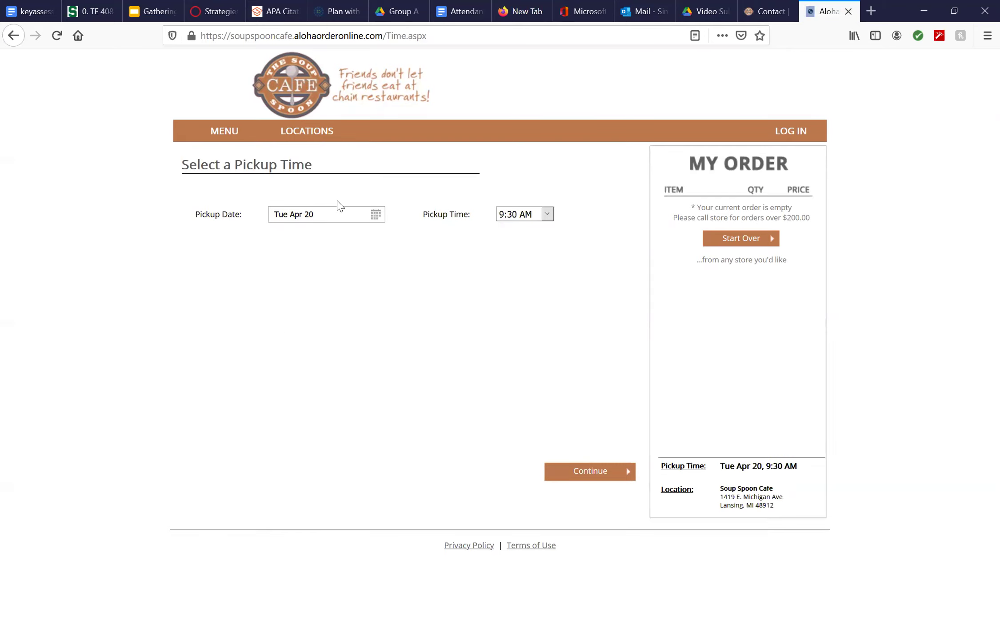
# Choose a 12:30 PM pickup time for Tue Apr 20 and submit it.
pyautogui.click(547, 215)
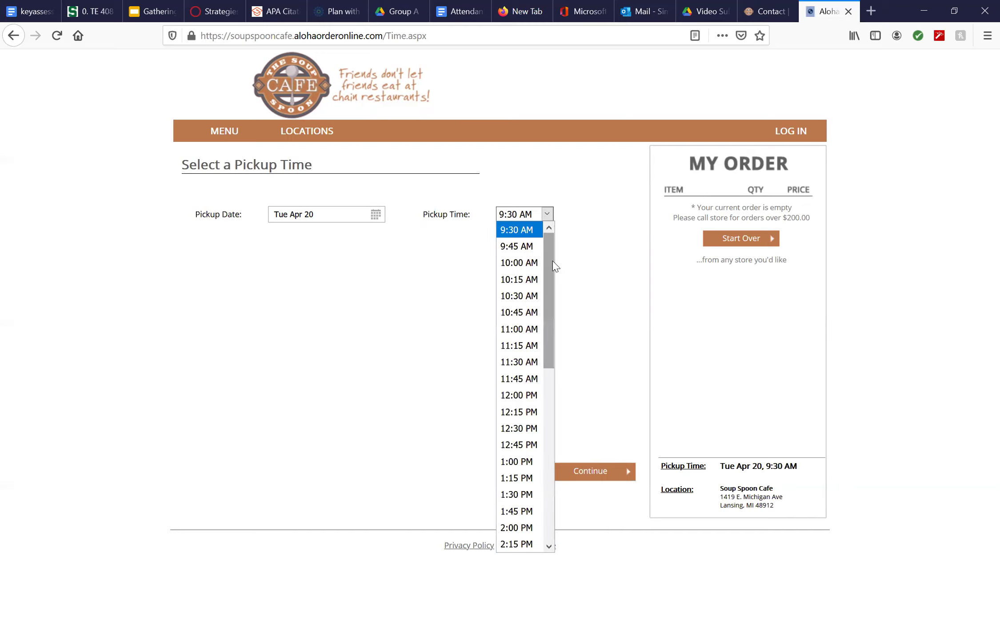
pyautogui.moveTo(551, 267); pyautogui.dragTo(527, 181)
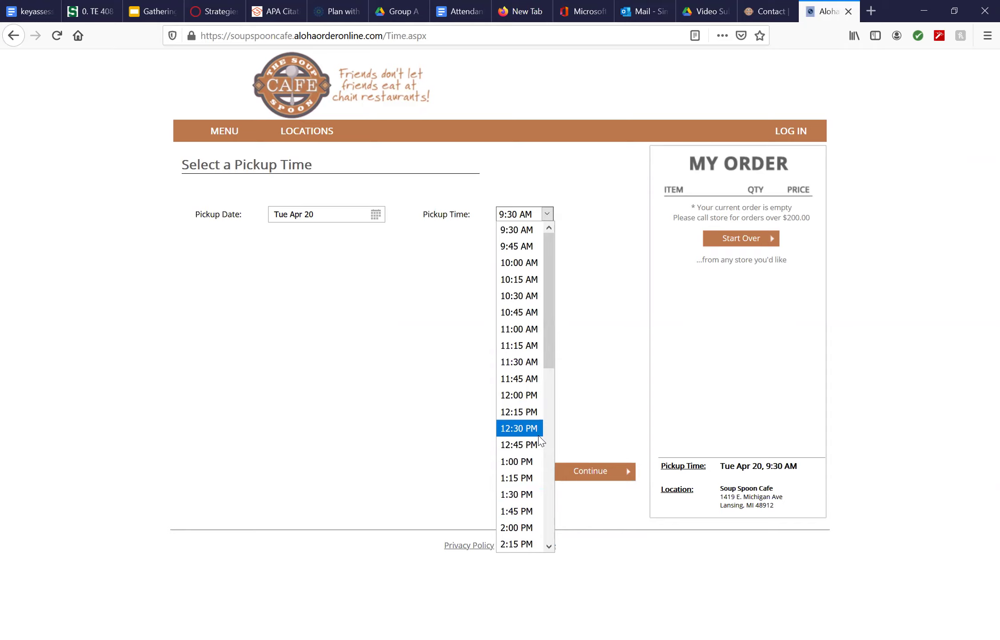
pyautogui.click(519, 428)
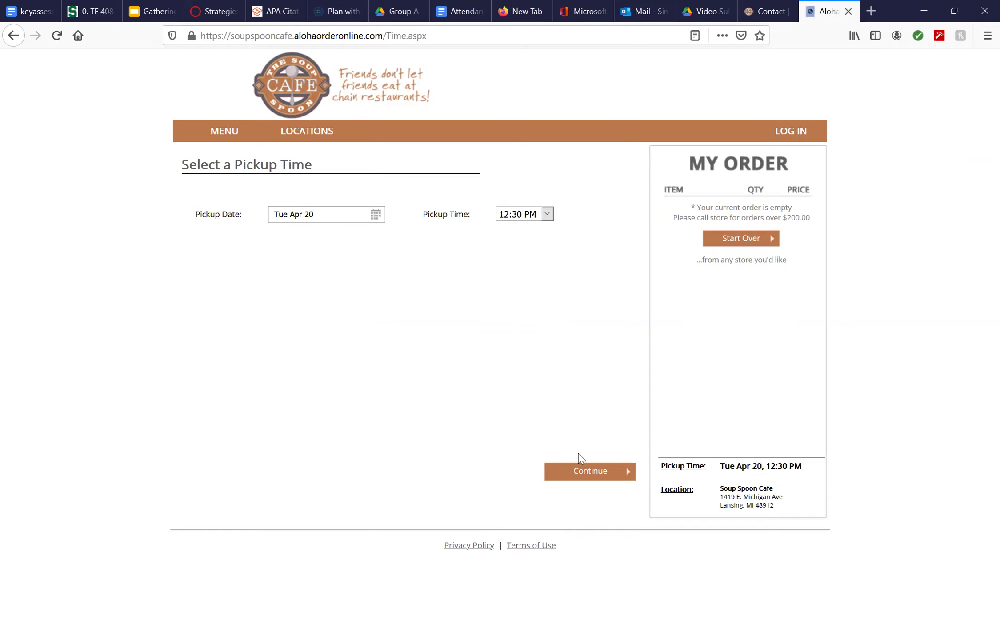
pyautogui.click(564, 482)
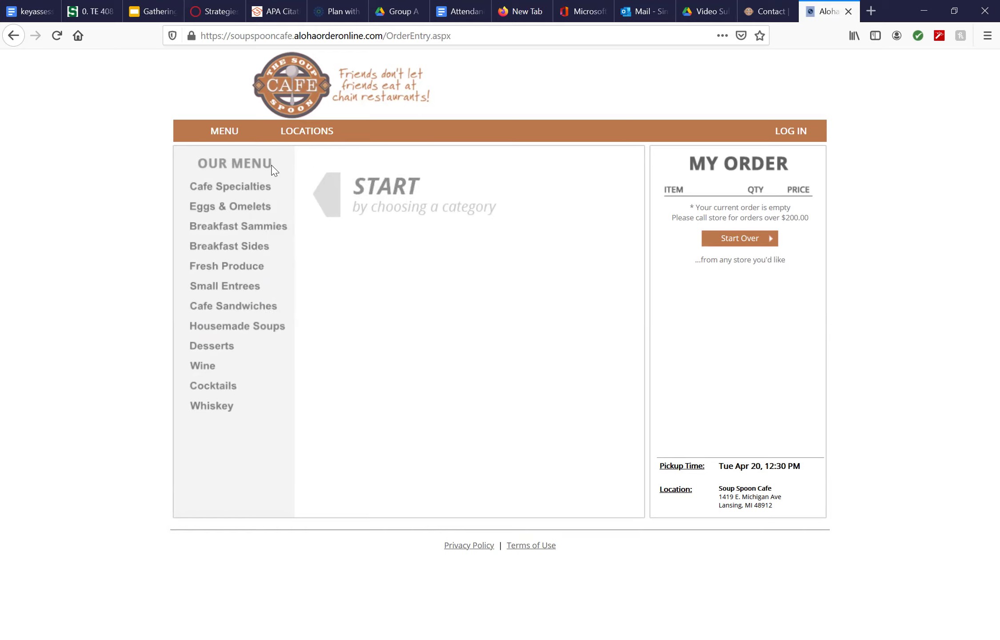
# Open The "San Diego" from the Cafe Specialties menu to view its options.
pyautogui.click(226, 188)
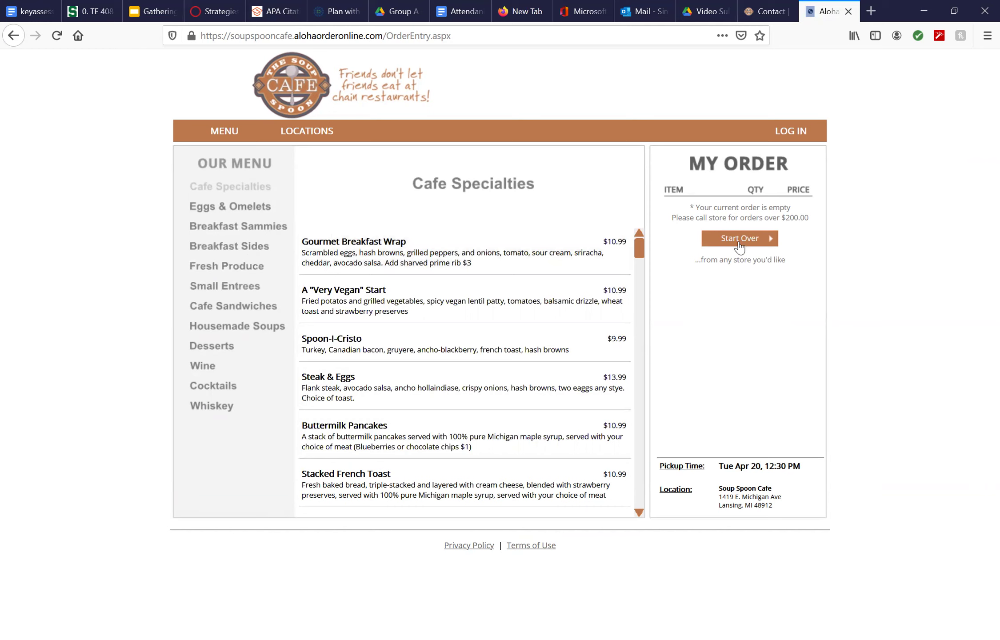
pyautogui.moveTo(639, 252); pyautogui.dragTo(627, 537)
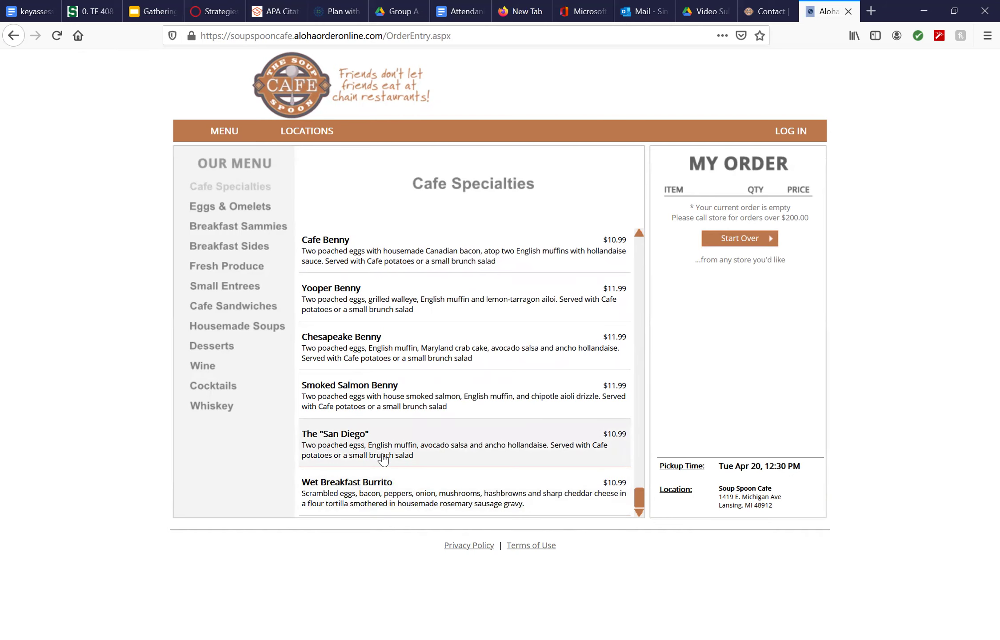
pyautogui.click(383, 460)
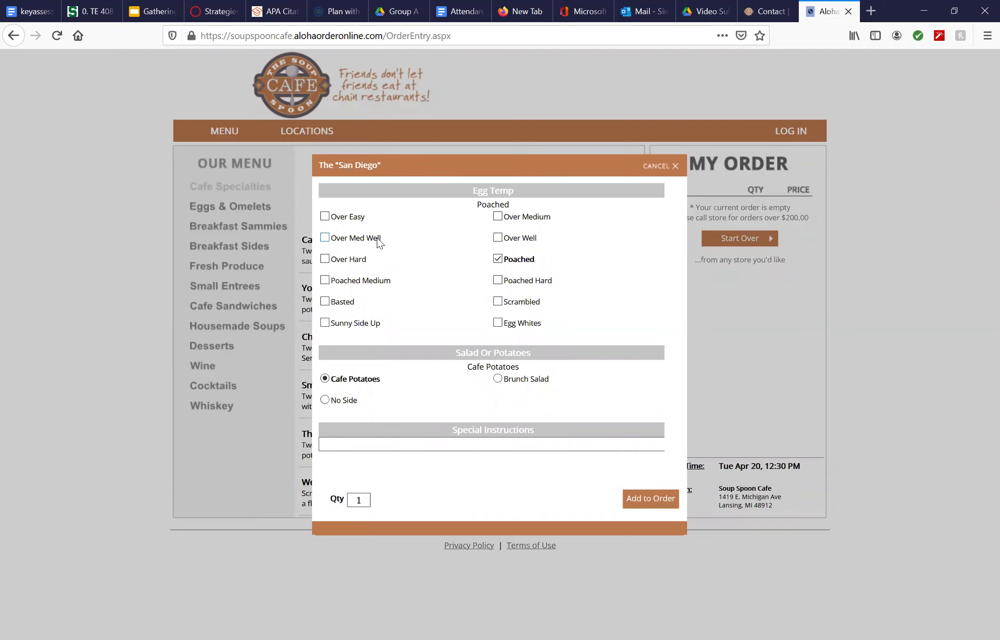
# Add one San Diego with Poached eggs and Cafe Potatoes to the order for $10.99.
pyautogui.click(660, 504)
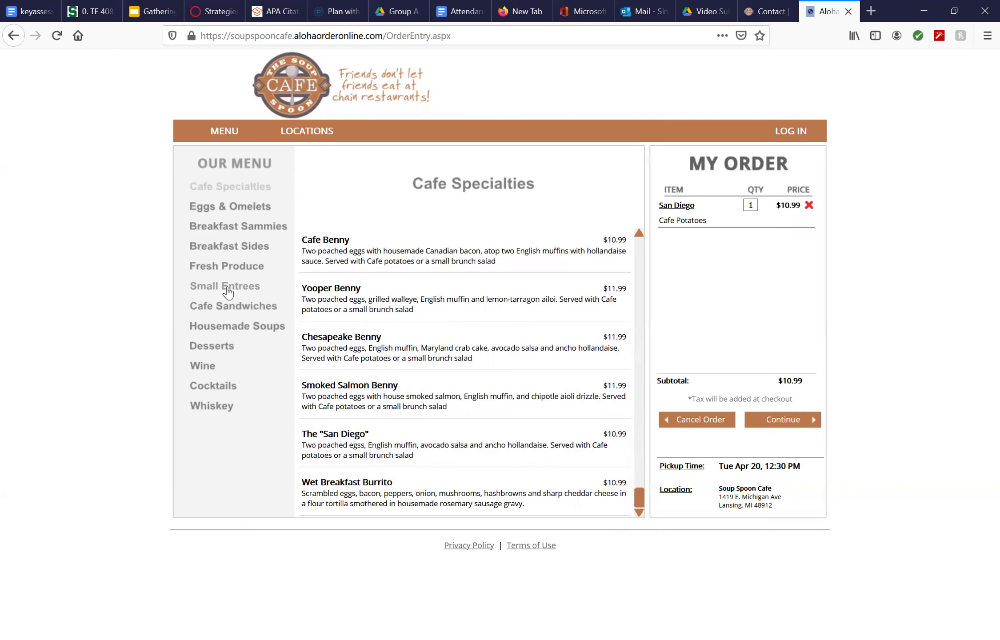
# Add a Grilled Shrimp Salad with Goat Cheese (+$1.00) from Fresh Produce to the order.
pyautogui.click(222, 271)
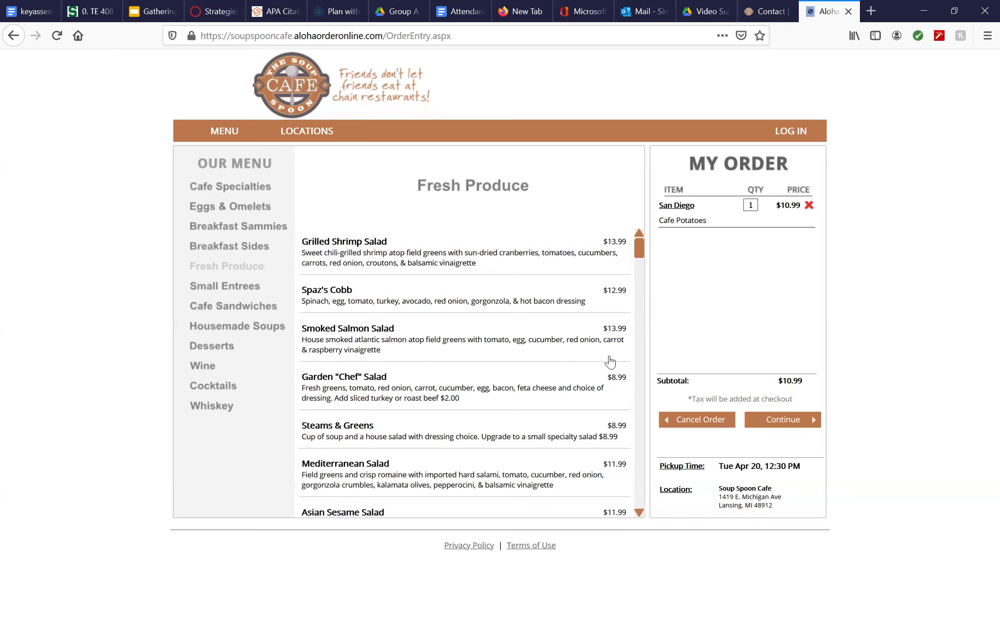
pyautogui.click(478, 262)
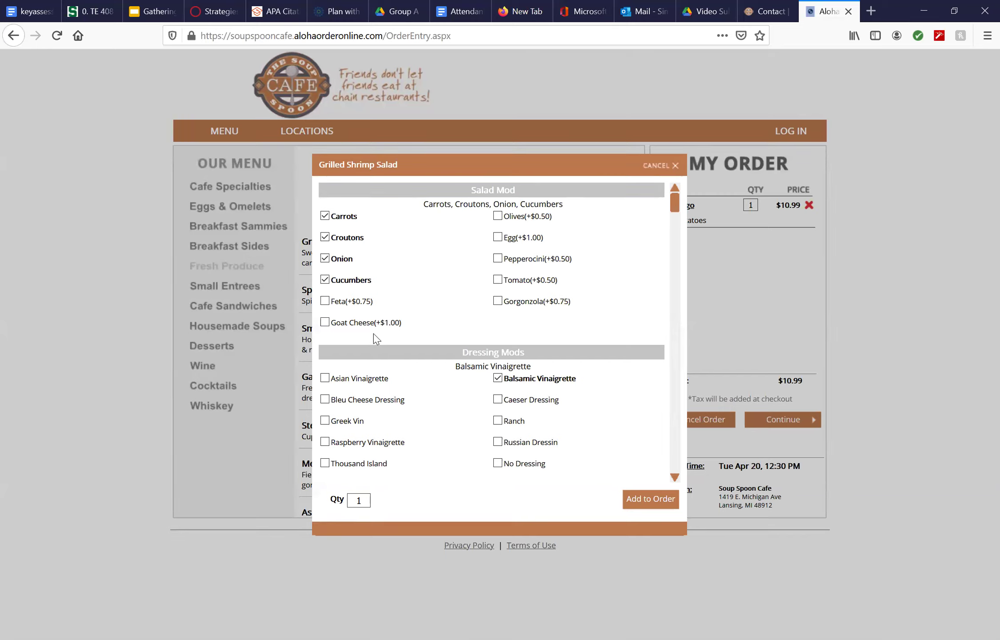
pyautogui.click(325, 323)
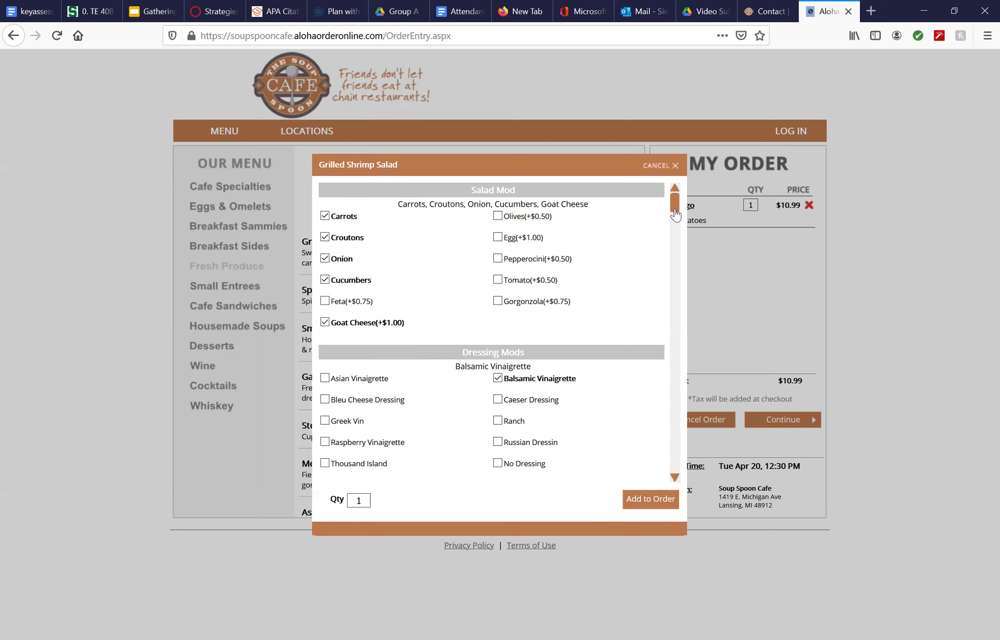
pyautogui.moveTo(675, 213); pyautogui.dragTo(675, 459)
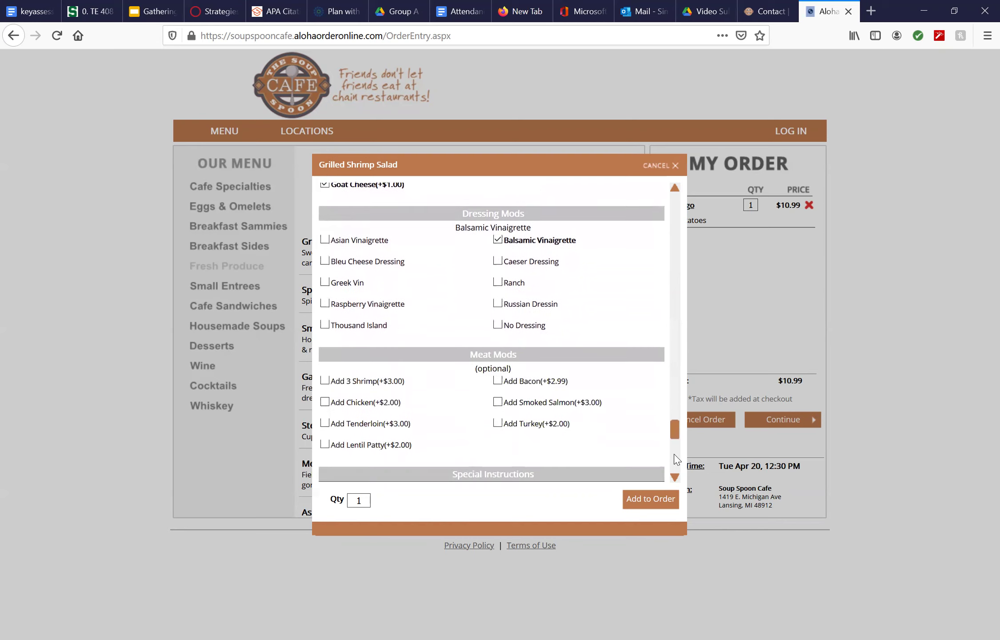
pyautogui.click(650, 502)
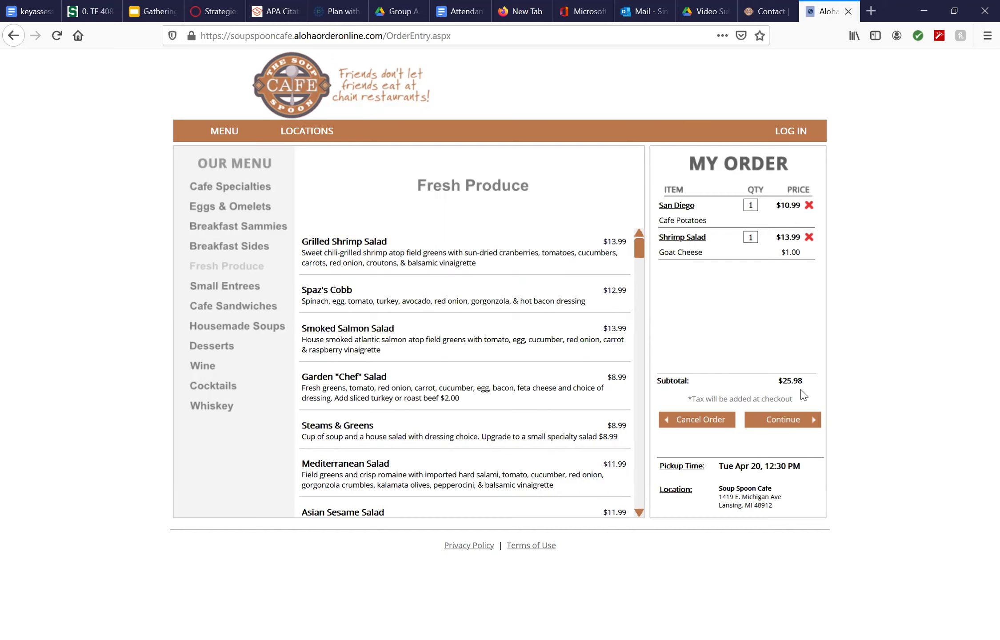
# Check out the $25.98 order as a guest without creating an account.
pyautogui.click(781, 418)
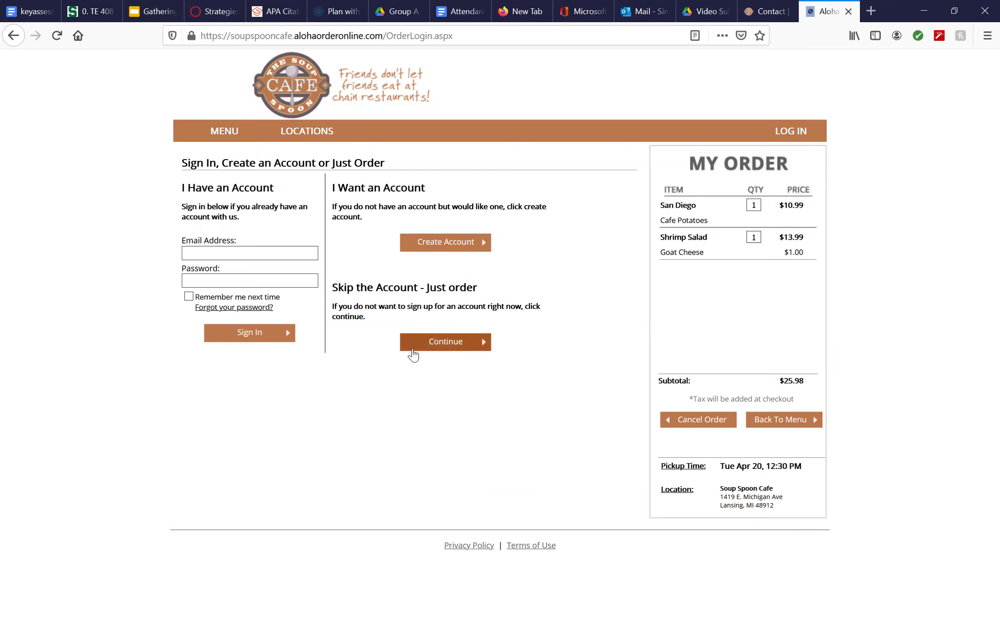
pyautogui.click(466, 349)
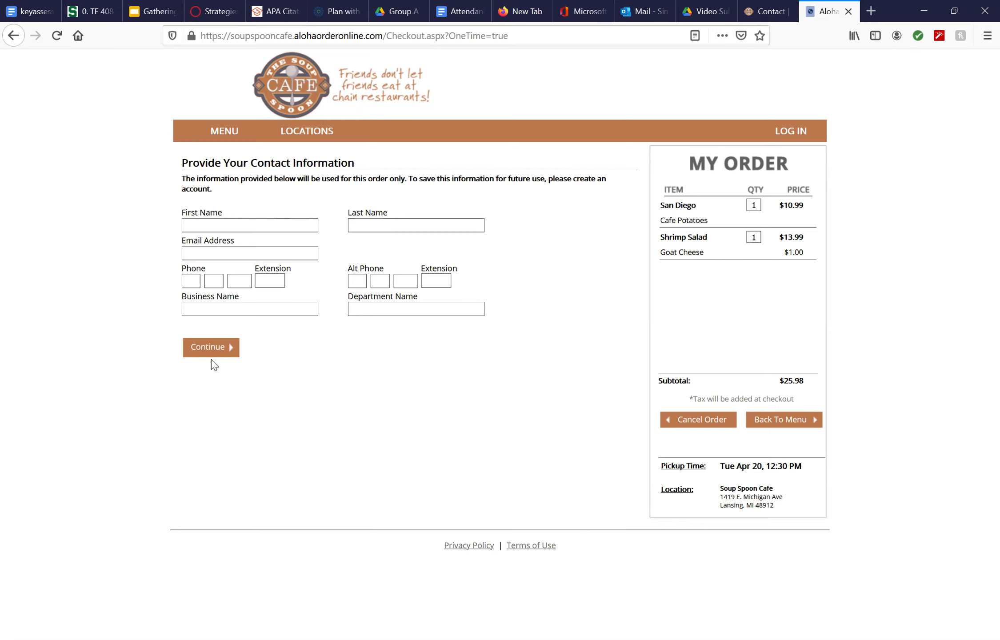
# Enter the customer's first name, last name, e-mail and phone number, then submit.
pyautogui.click(211, 348)
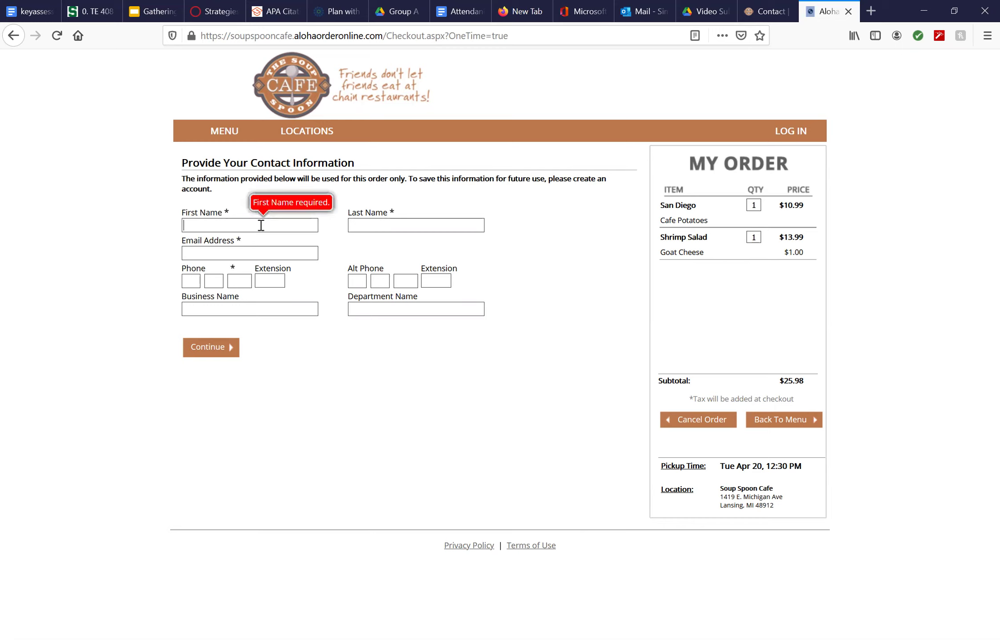
pyautogui.press('Tab')
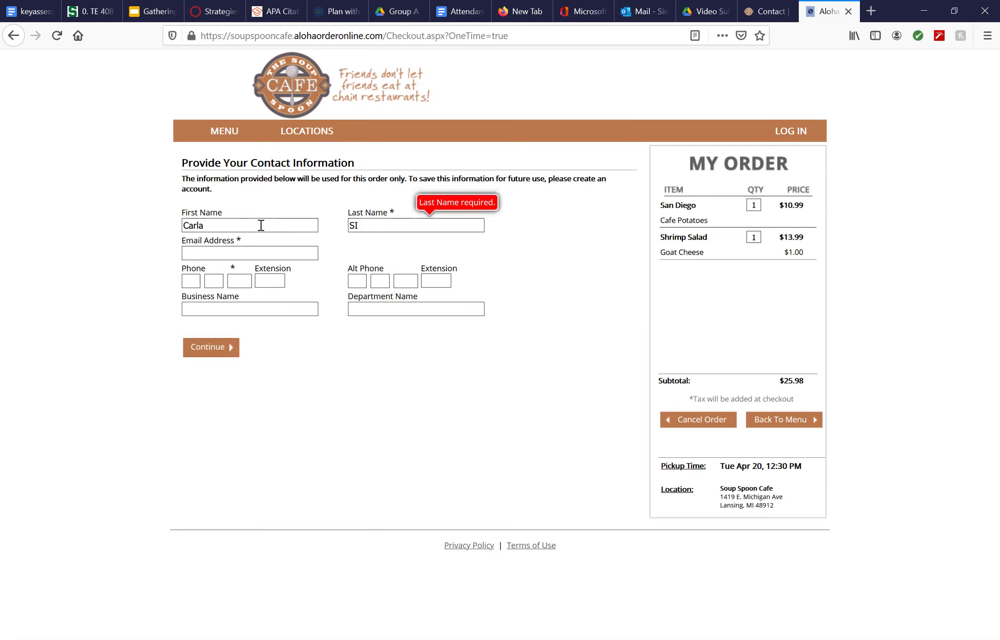
pyautogui.press('BackSpace')
pyautogui.press('BackSpace')
pyautogui.press('BackSpace')
pyautogui.press('BackSpace')
pyautogui.press('BackSpace')
pyautogui.click(210, 253)
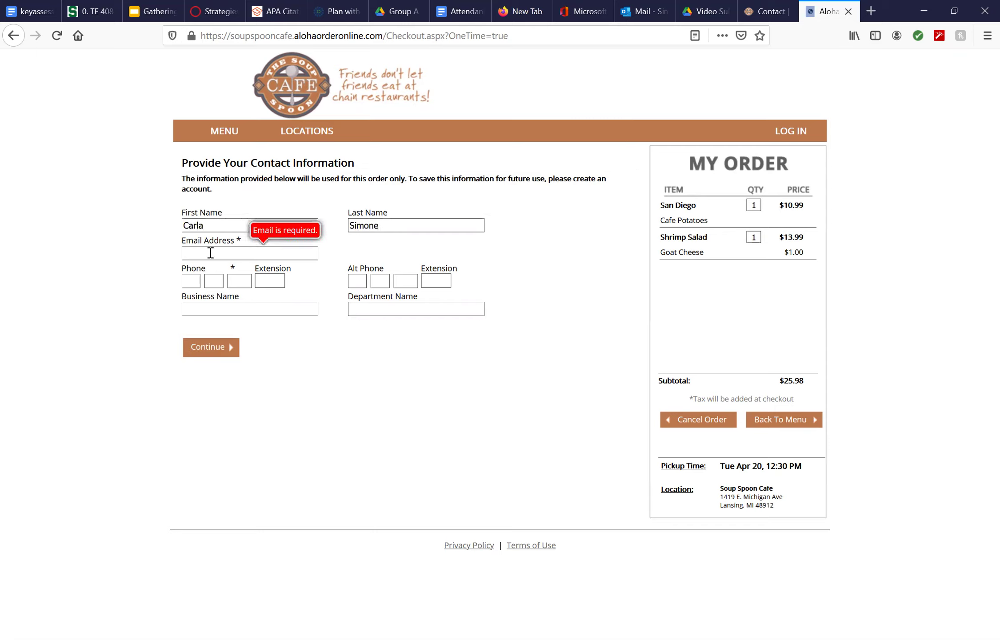
pyautogui.press('Tab')
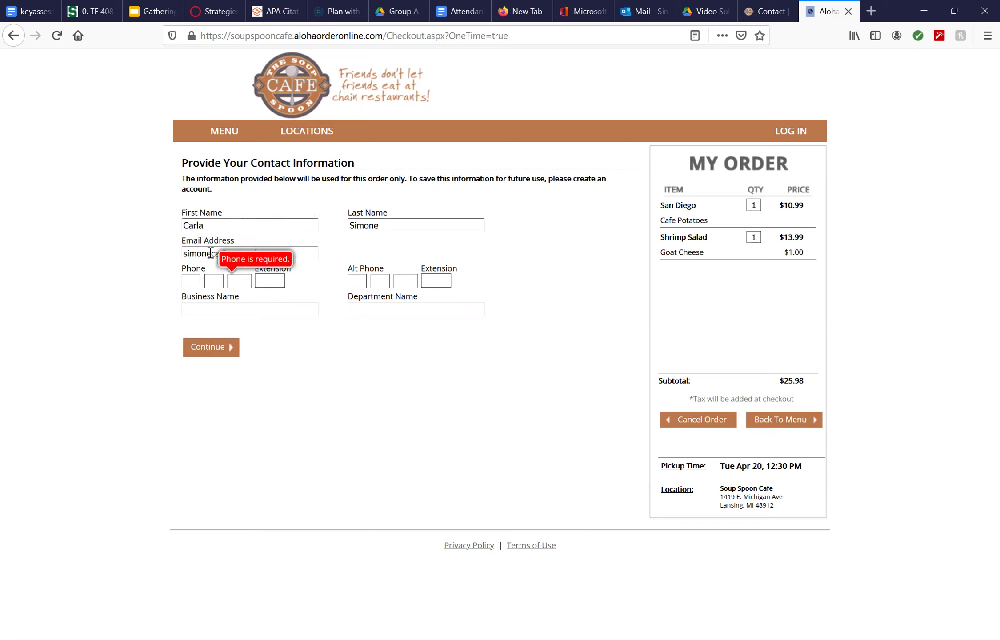
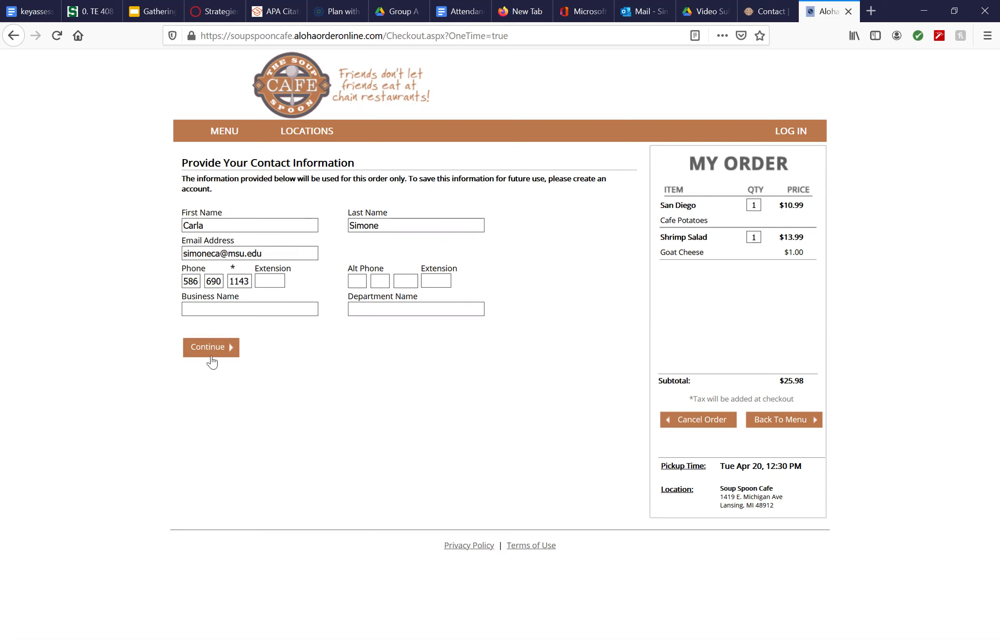
pyautogui.click(223, 354)
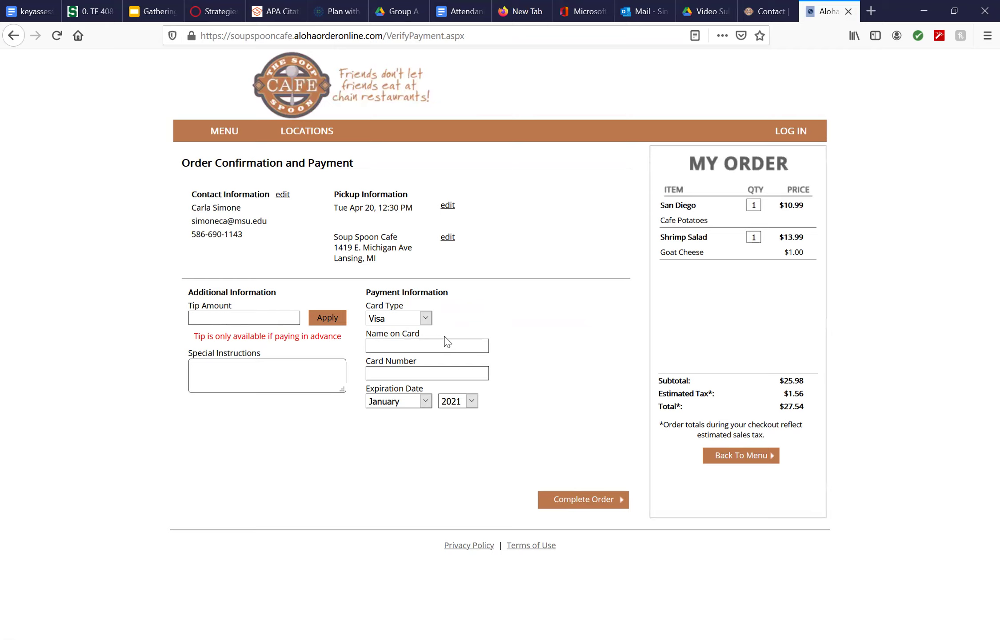
# Place the cursor in the Tip Amount field on the payment page.
pyautogui.click(262, 318)
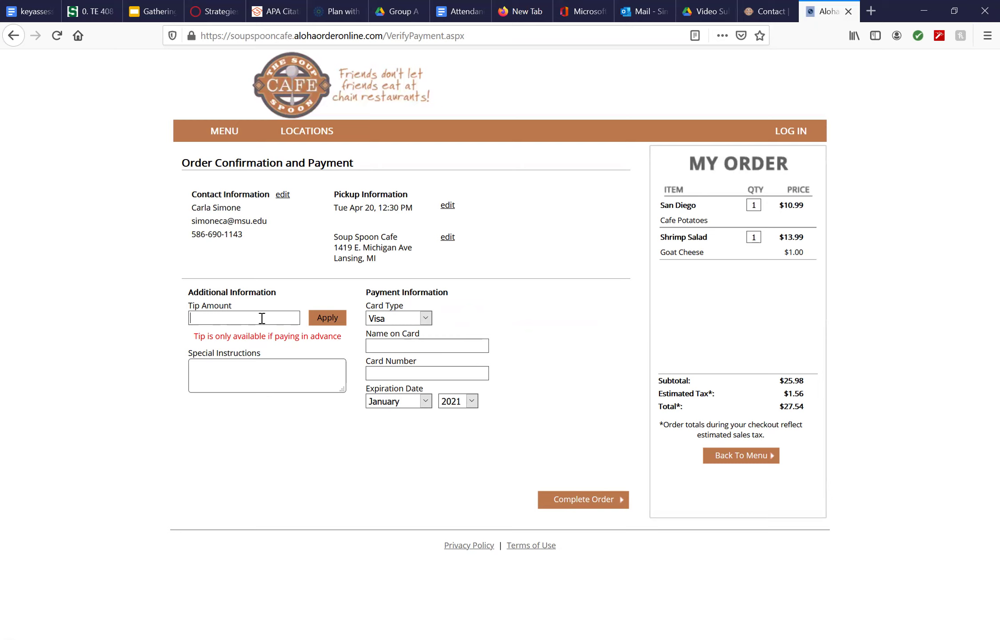